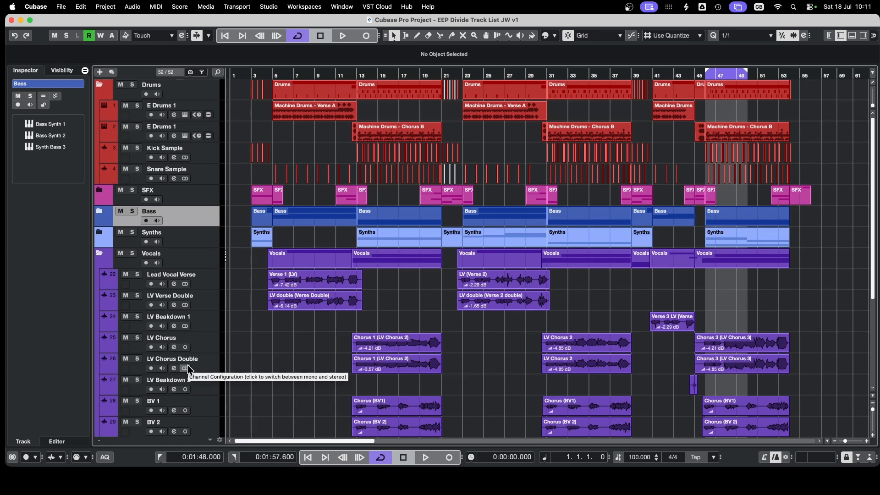
Step: Divide the track list into separate upper and lower sections
mouse_move(874, 176)
mouse_down()
mouse_move(871, 259)
mouse_move(874, 168)
mouse_up()
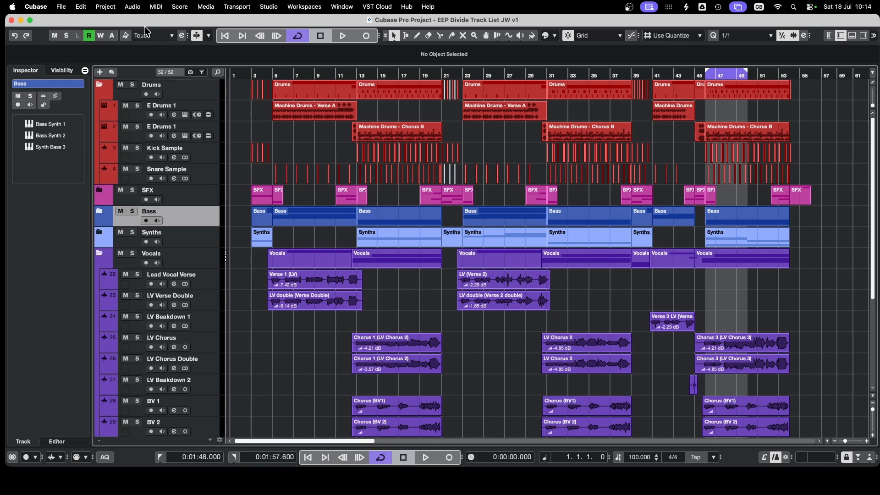
click(105, 7)
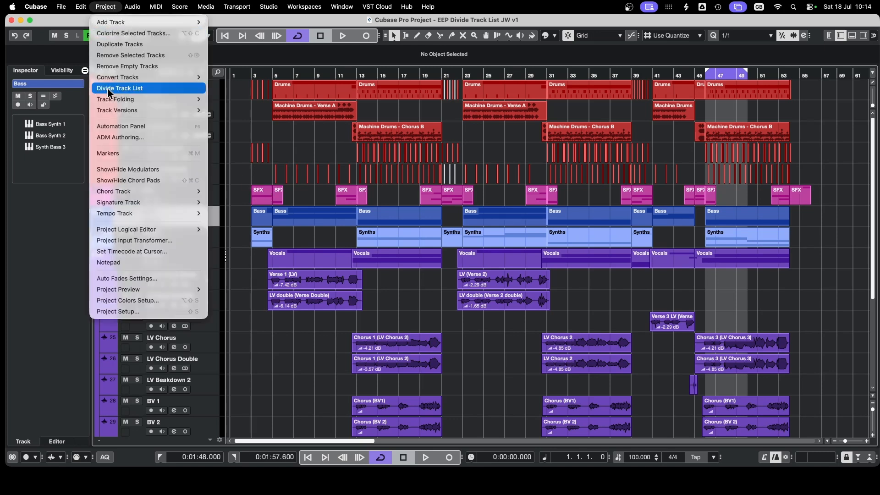
click(140, 88)
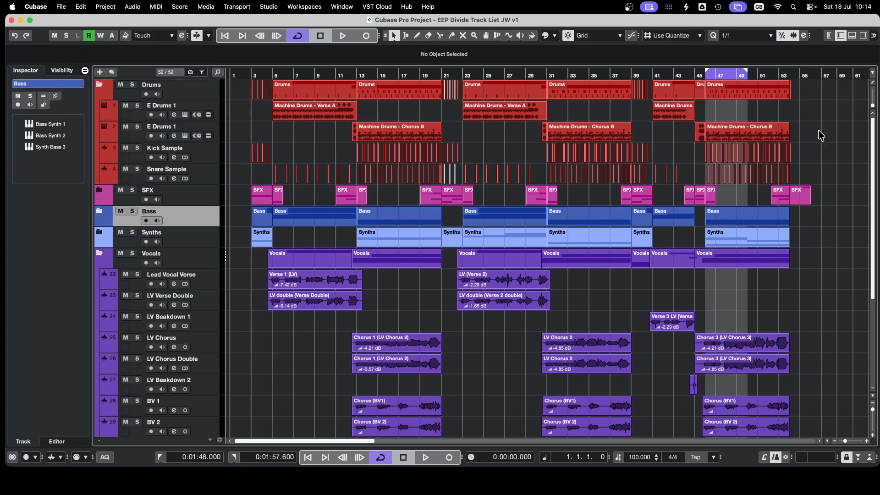
click(874, 87)
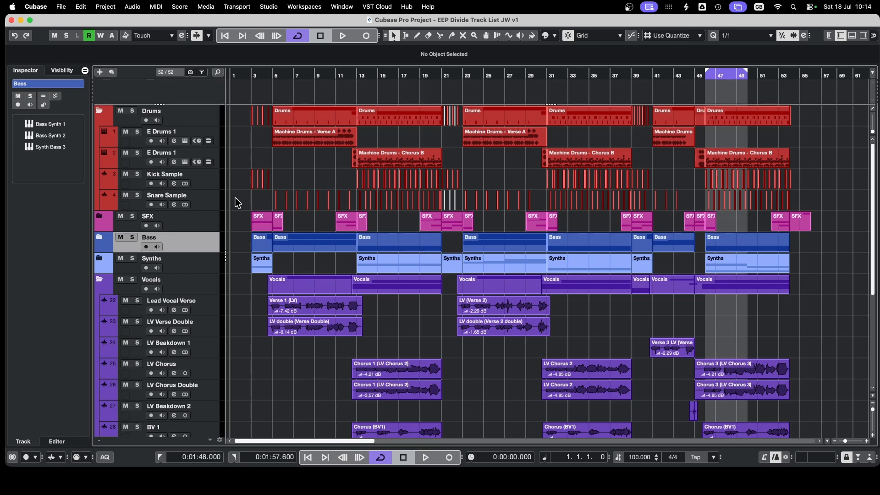
Step: Enlarge the upper track list section and move the E Drums 1 track with the Verse A parts into it
click(183, 136)
drag(160, 104, 170, 158)
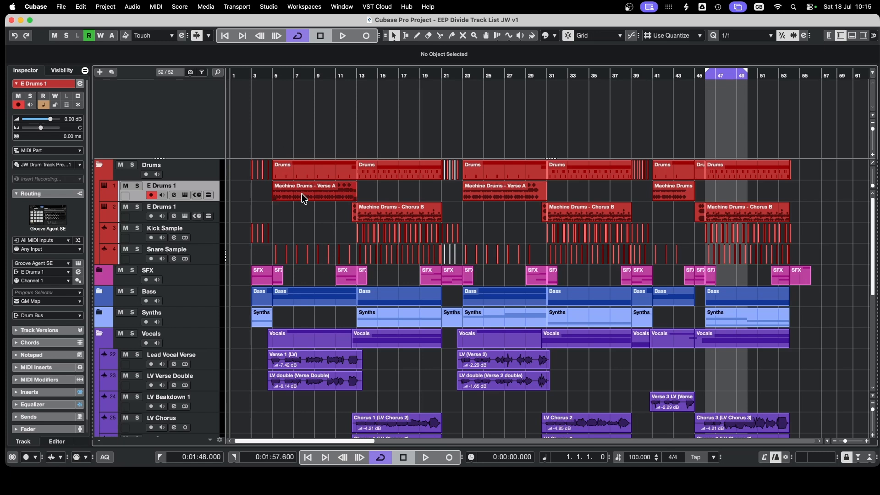
drag(127, 200, 136, 135)
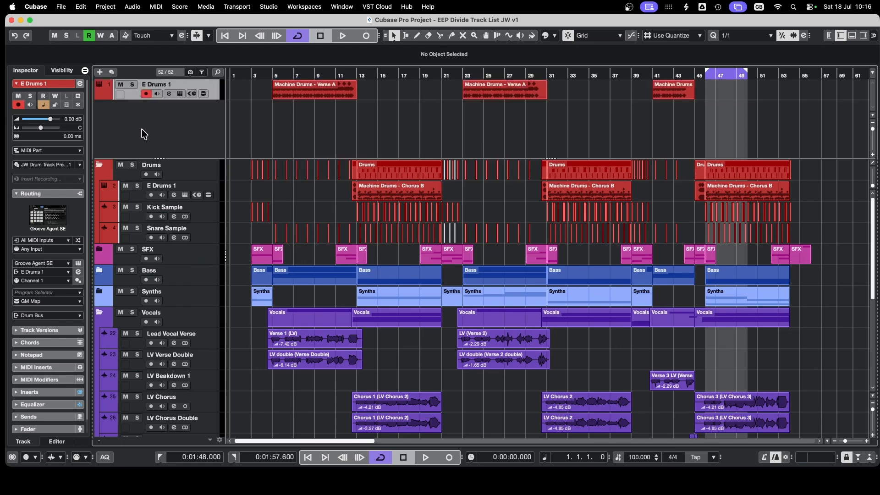
scroll(321, 231, down, 9)
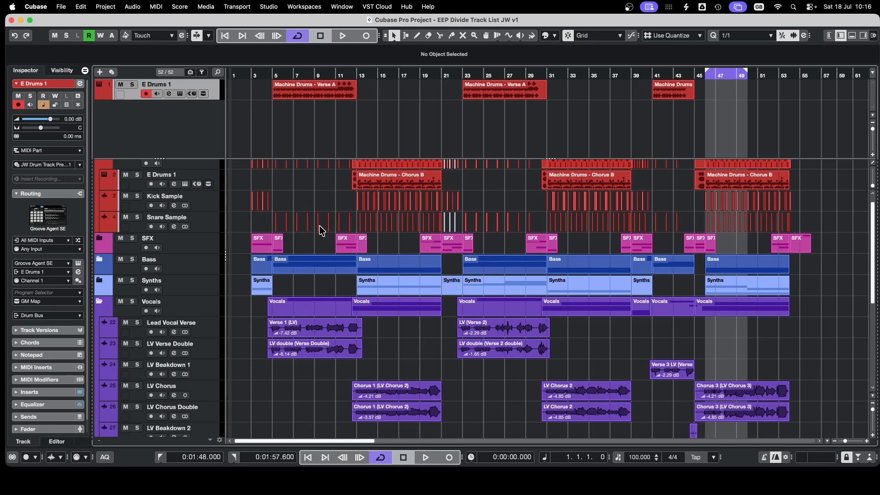
scroll(325, 230, down, 2)
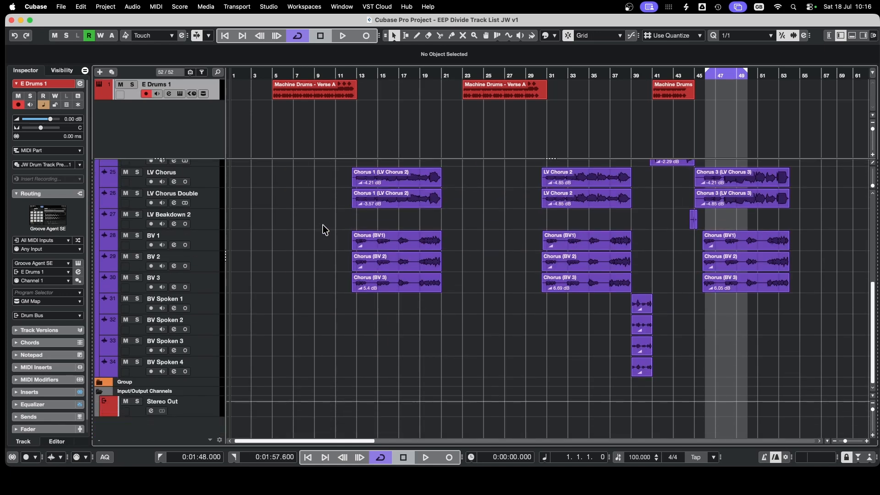
scroll(325, 230, up, 11)
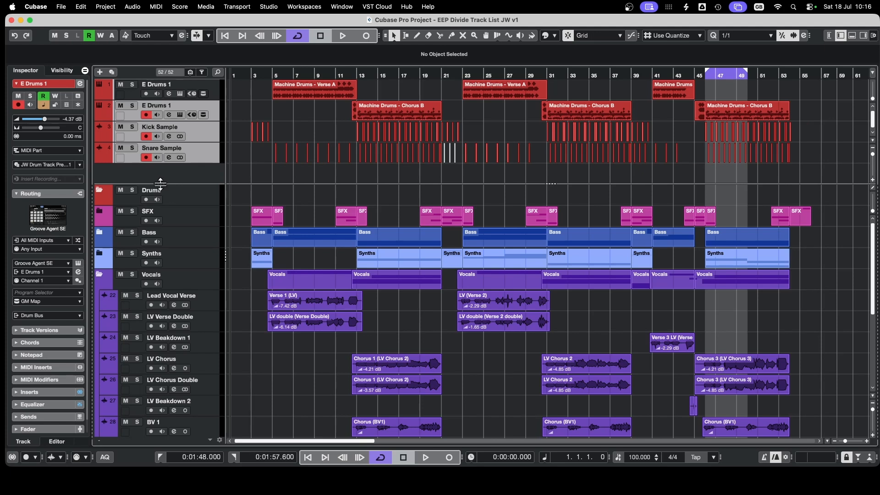
Step: Shrink the upper track list section to about two tracks high and look through the drum tracks in it
drag(161, 183, 216, 122)
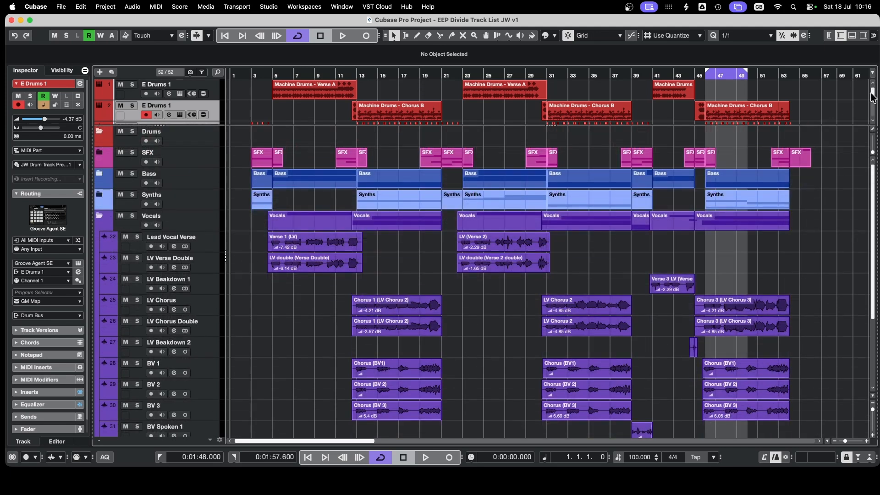
scroll(873, 96, down, 2)
scroll(872, 96, up, 2)
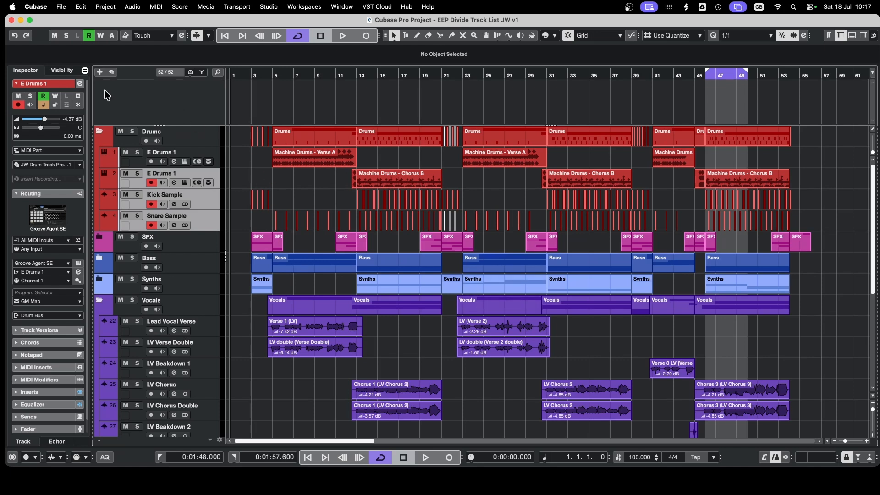
Step: Add a Marker track to the project
click(99, 72)
drag(367, 73, 435, 112)
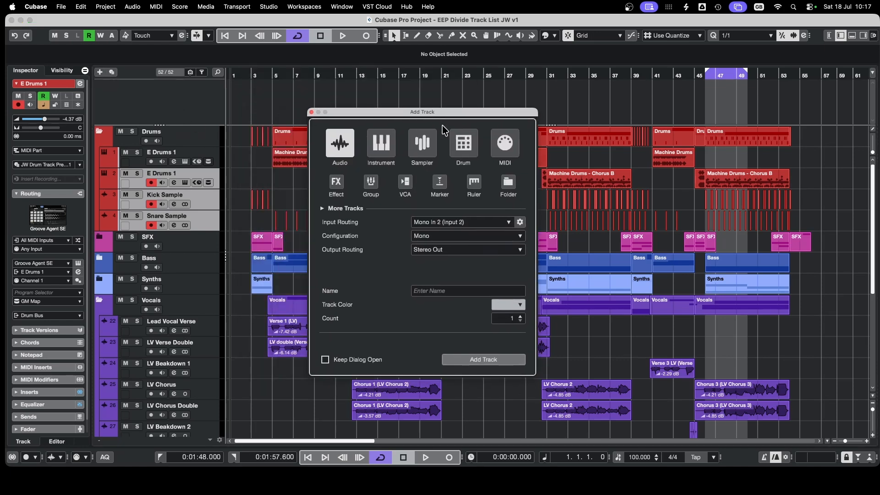
click(439, 183)
click(483, 359)
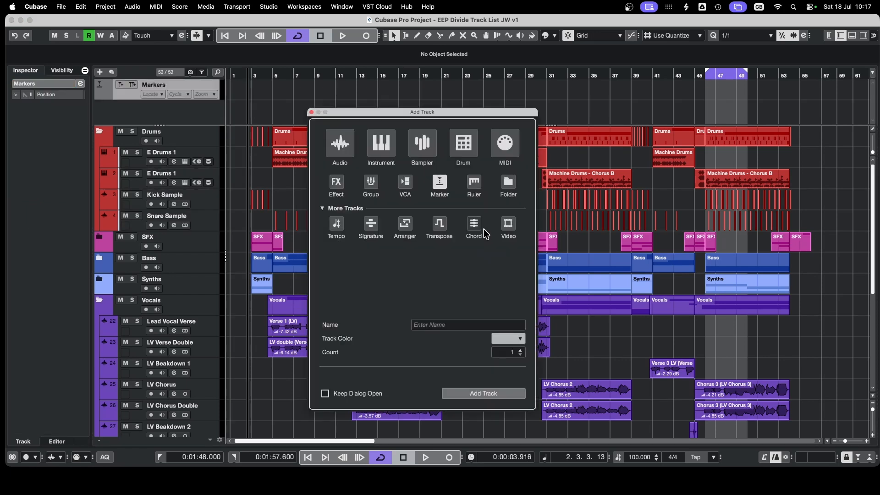
Step: Add a Chord track and a Tempo track to the project
click(475, 227)
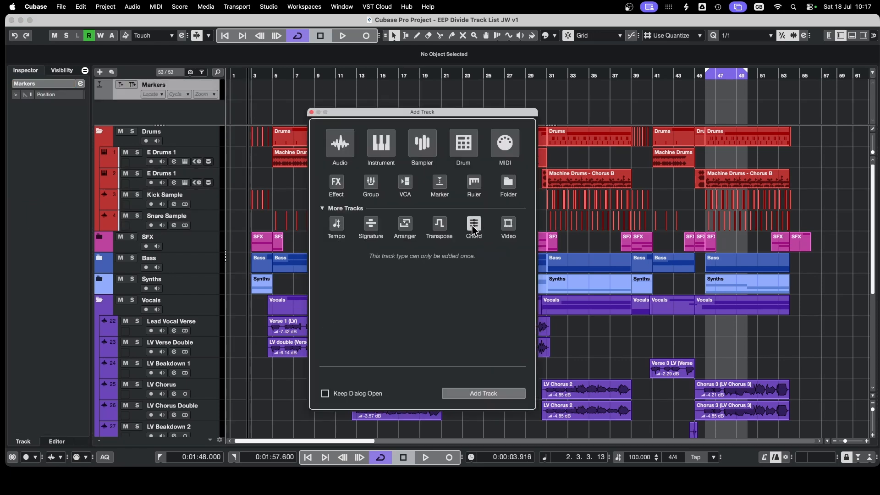
click(503, 399)
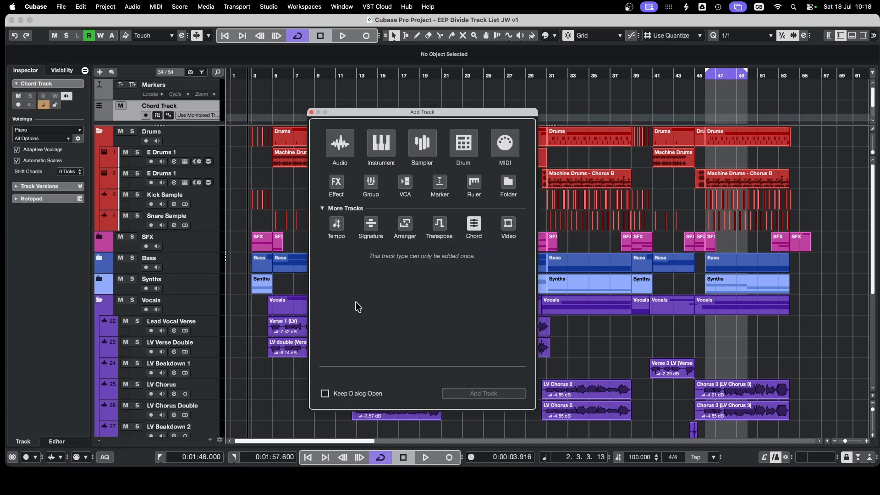
click(338, 226)
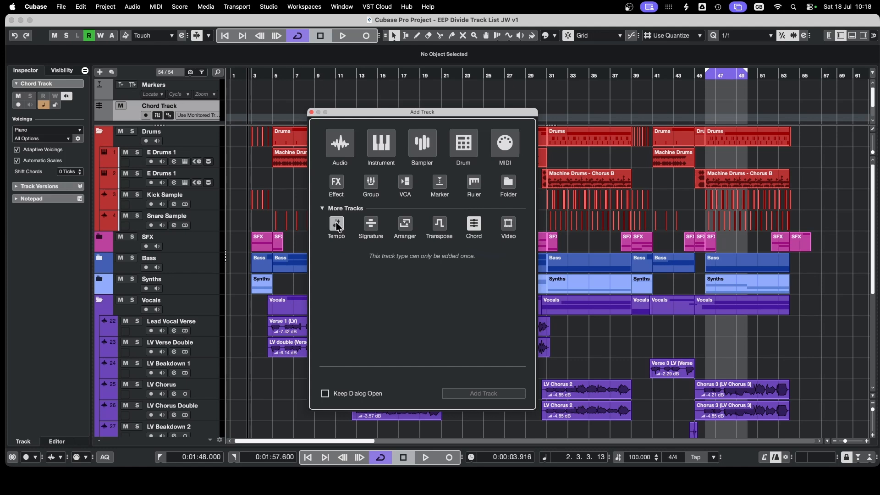
click(483, 394)
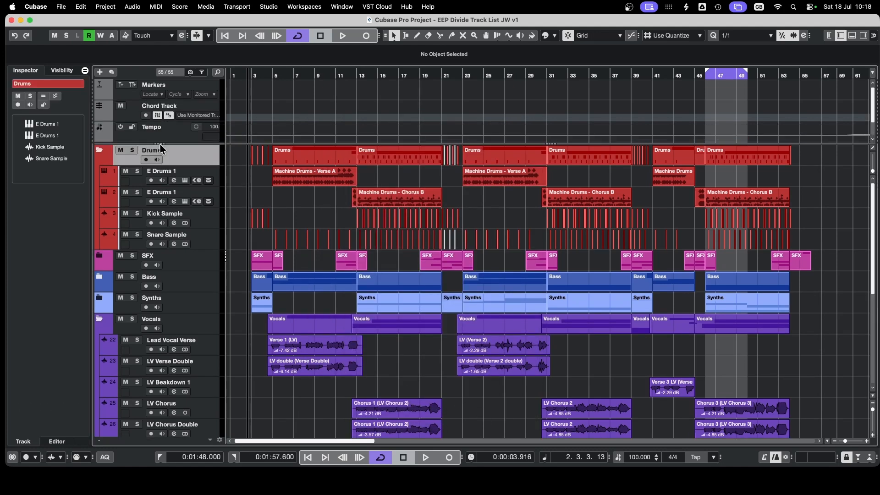
Step: Fit the upper track list section to the height of the Markers, Chord and Tempo tracks
drag(160, 143, 140, 141)
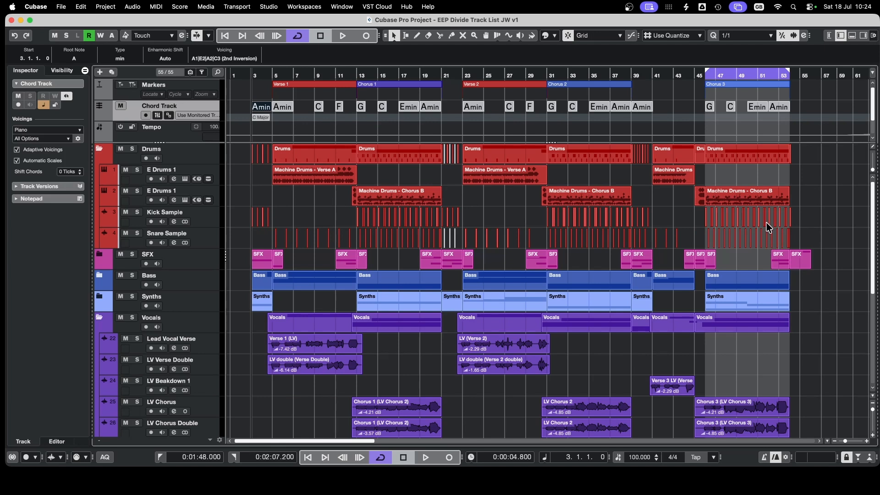
scroll(768, 226, down, 5)
scroll(768, 225, down, 8)
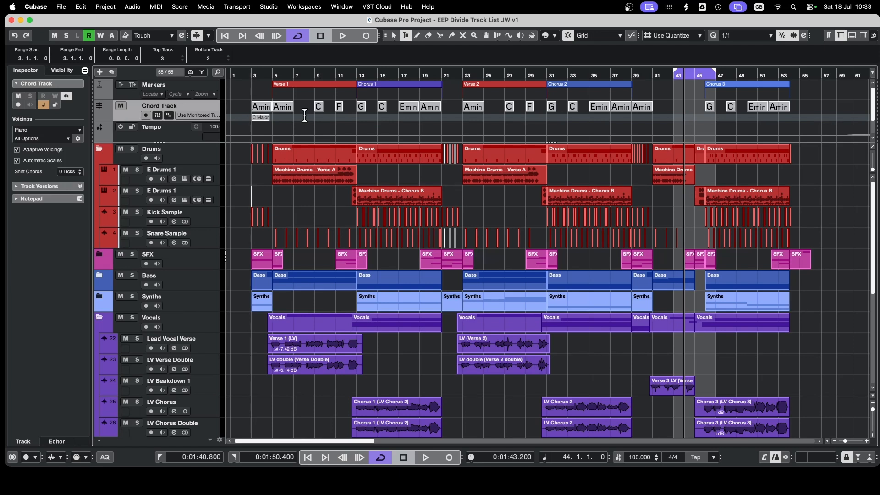
Step: Switch to the Object Selection tool and set the locator range around Chorus 1, from bar 13 to bar 21
click(396, 37)
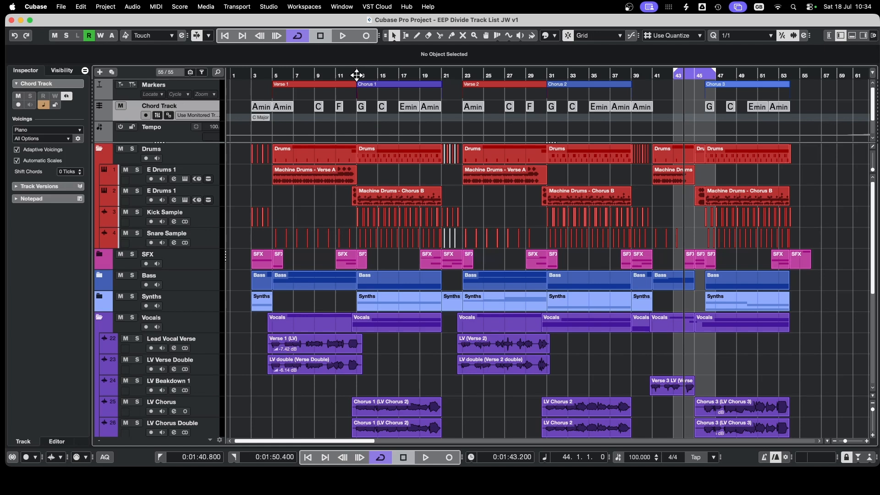
drag(364, 65, 442, 67)
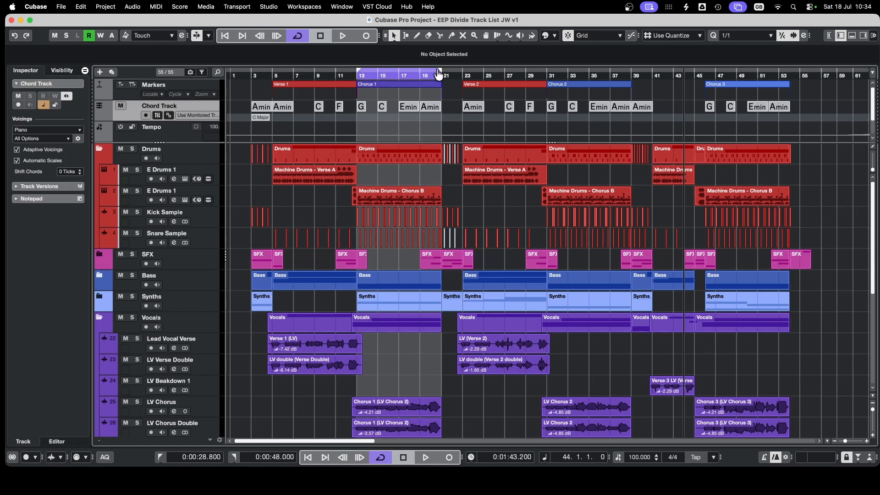
click(81, 6)
mouse_move(101, 138)
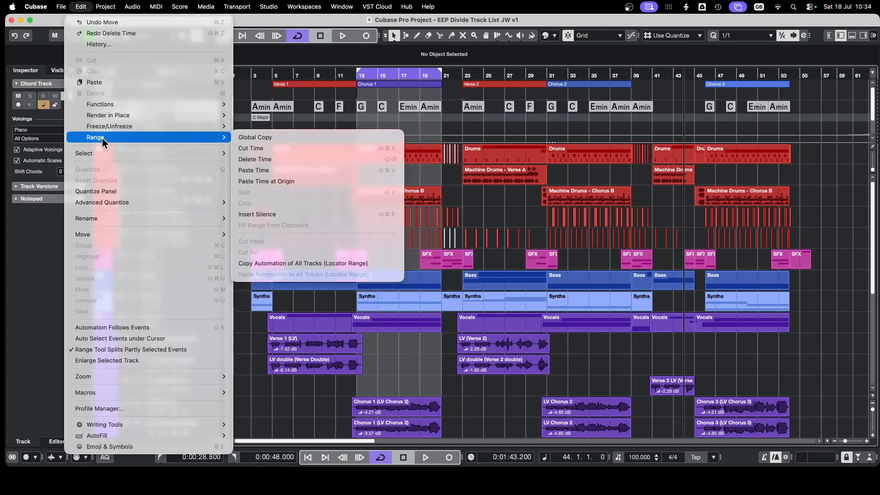
click(251, 148)
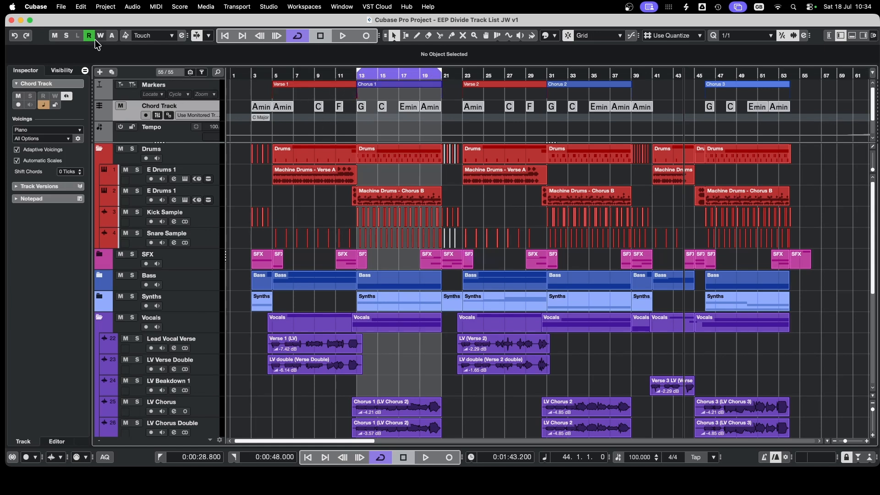
Step: Insert silence across all tracks within the Chorus 1 locator range
click(80, 8)
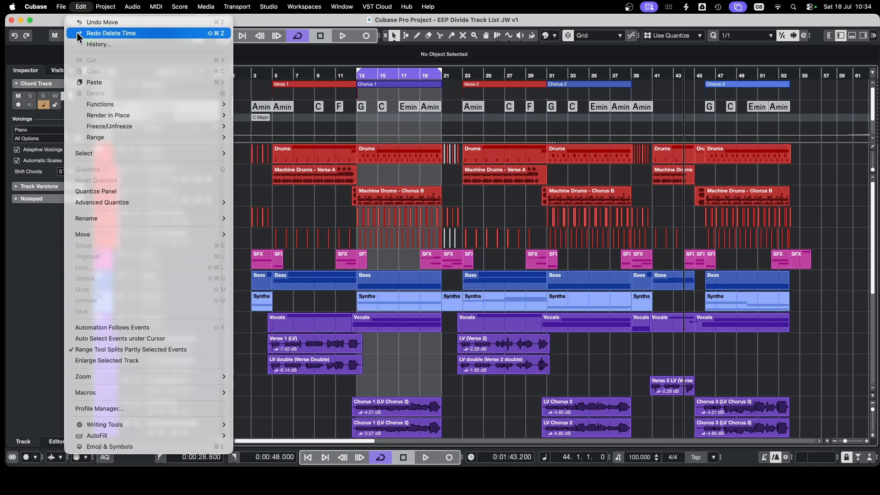
mouse_move(100, 138)
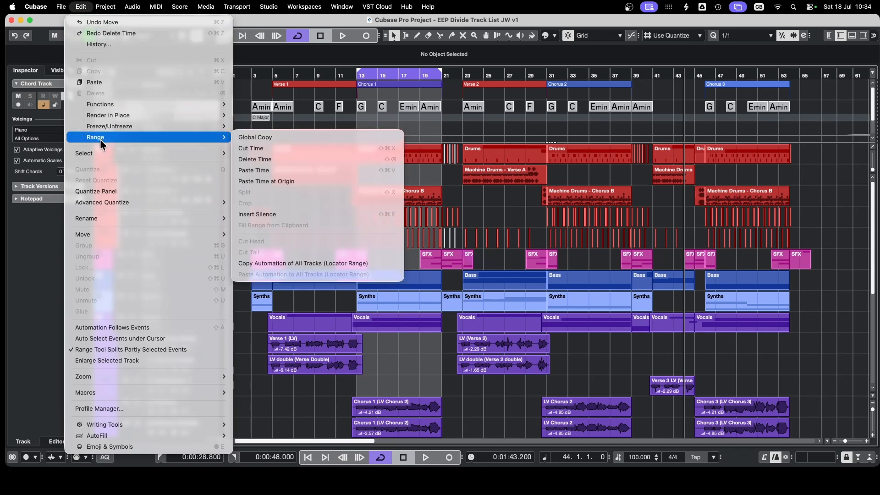
click(267, 214)
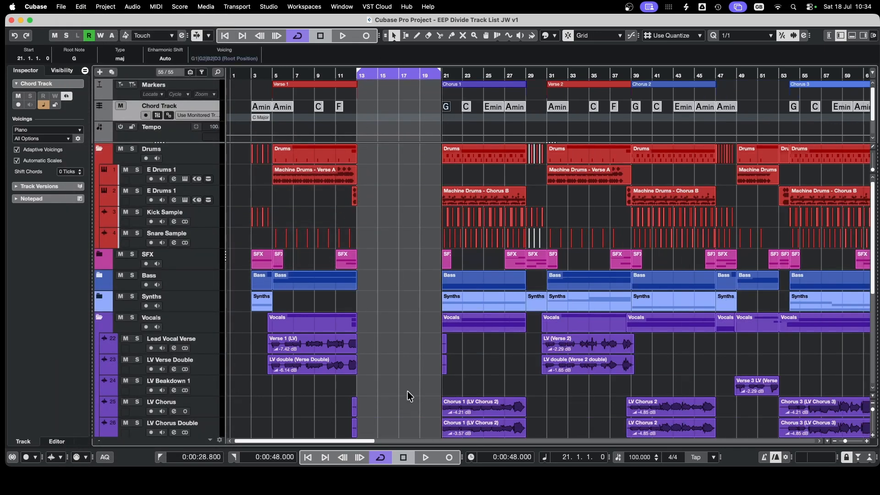